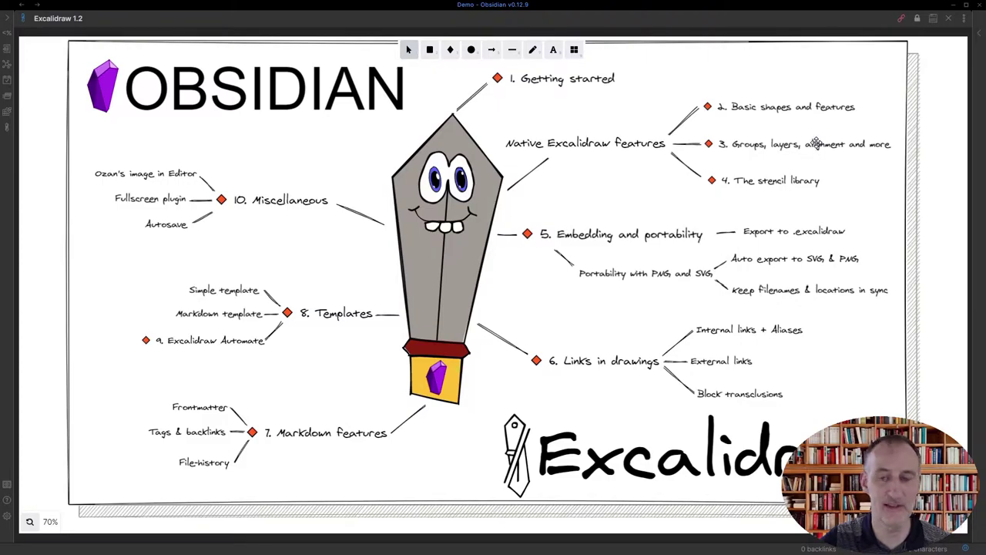
- Open the linked note "3. Groups, layers, alignment and more" beside a widened drawing pane and create a new blank Excalidraw drawing
ctrl+shift+click(816, 144)
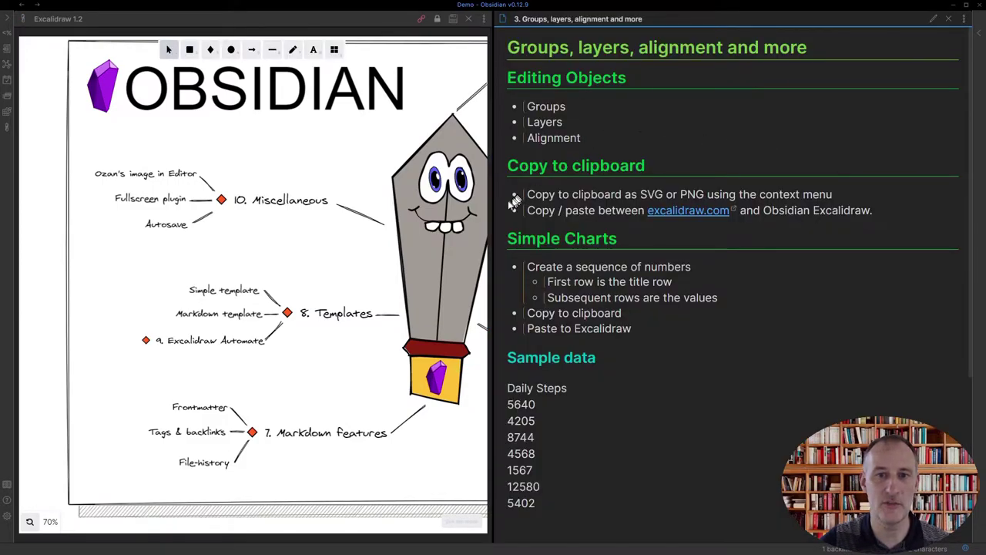
drag(491, 215, 648, 219)
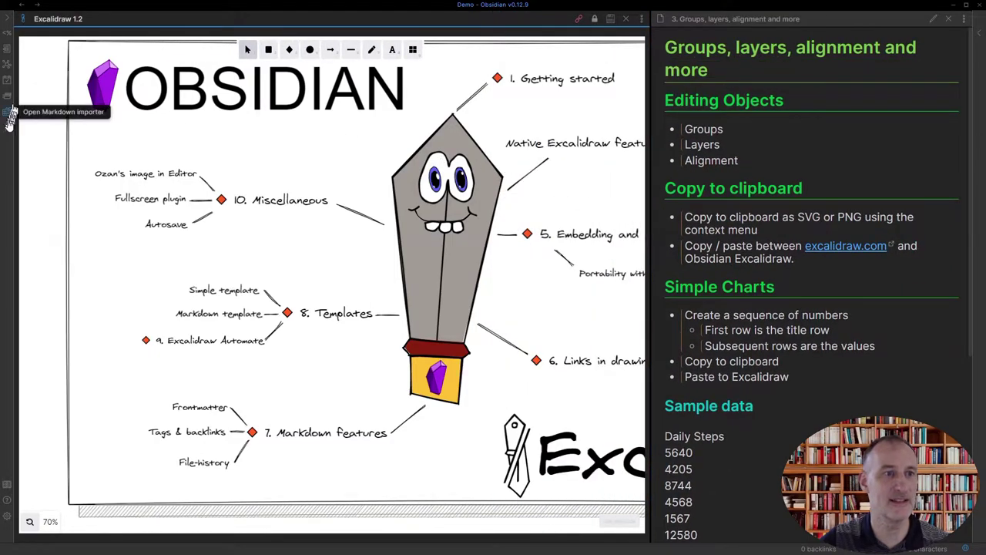
click(9, 129)
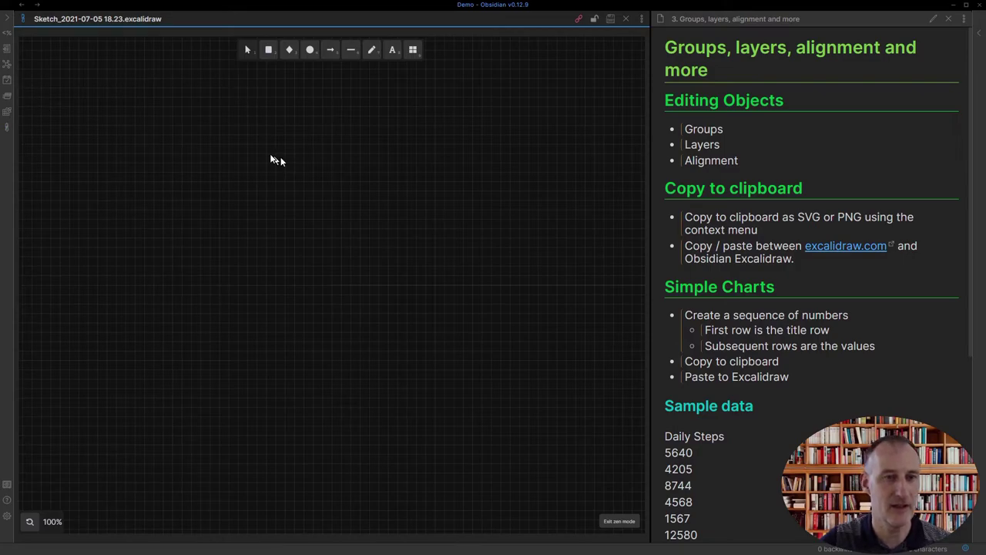
- Turn off zen mode, dark theme and the grid for the new drawing
key(alt+z)
click(114, 77)
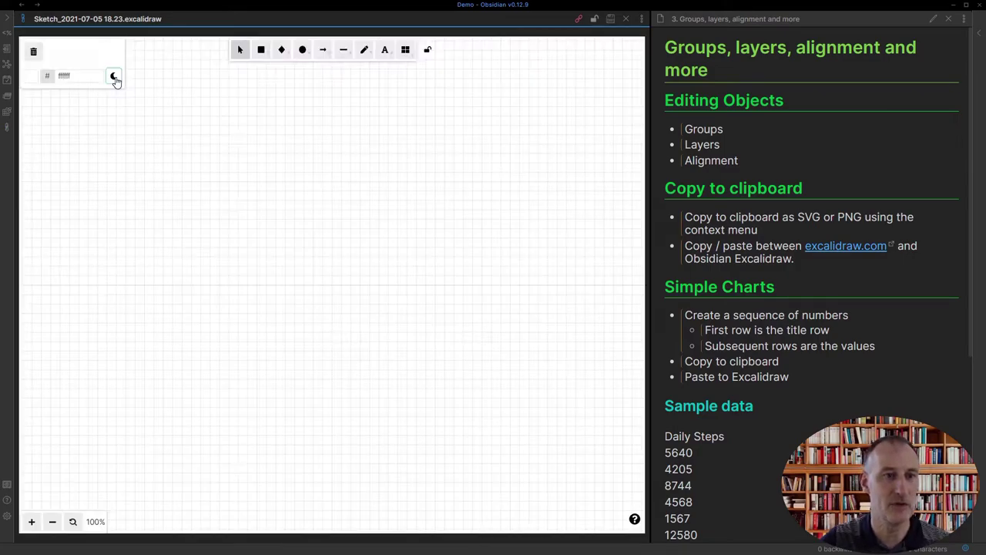
right_click(266, 209)
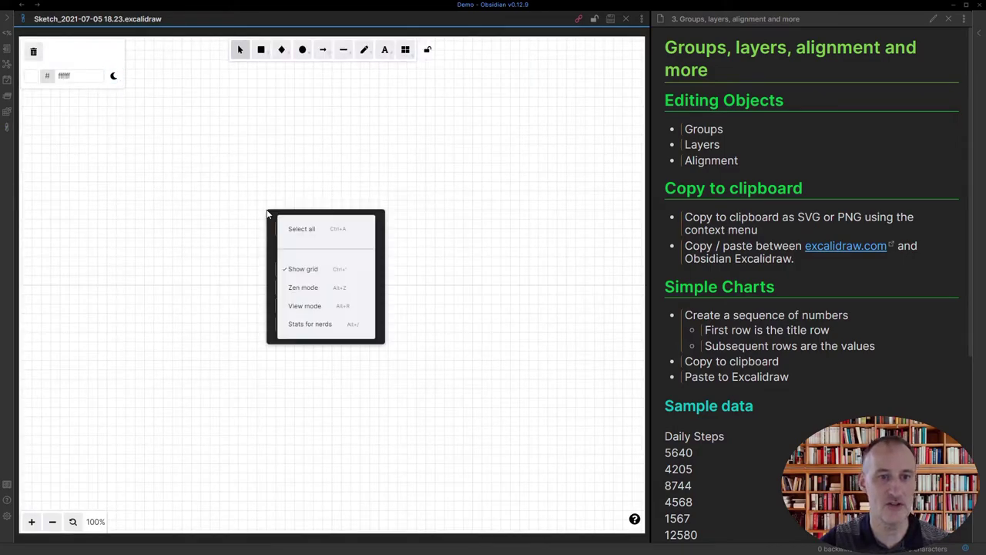
click(322, 274)
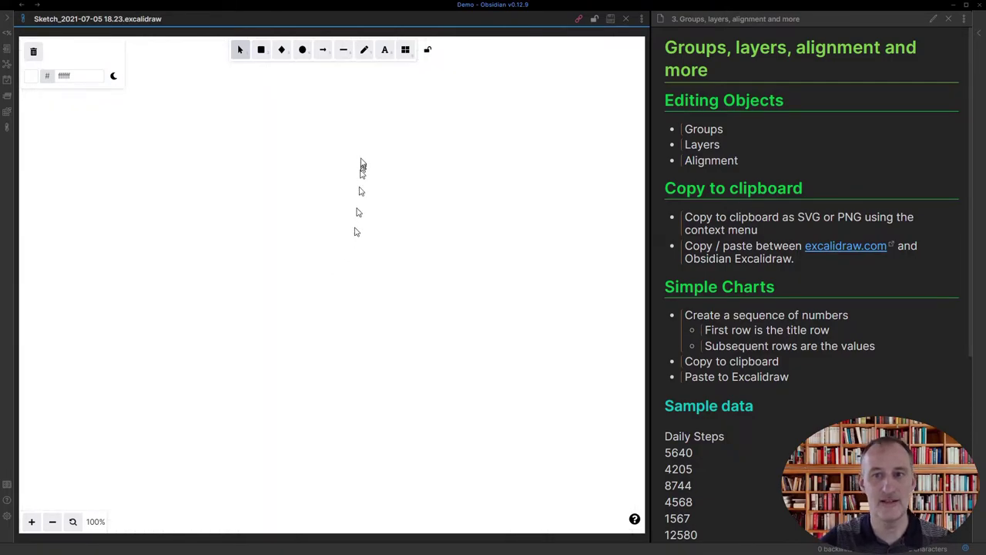
- Draw a wide unfilled rectangle in the upper middle of the canvas
click(262, 51)
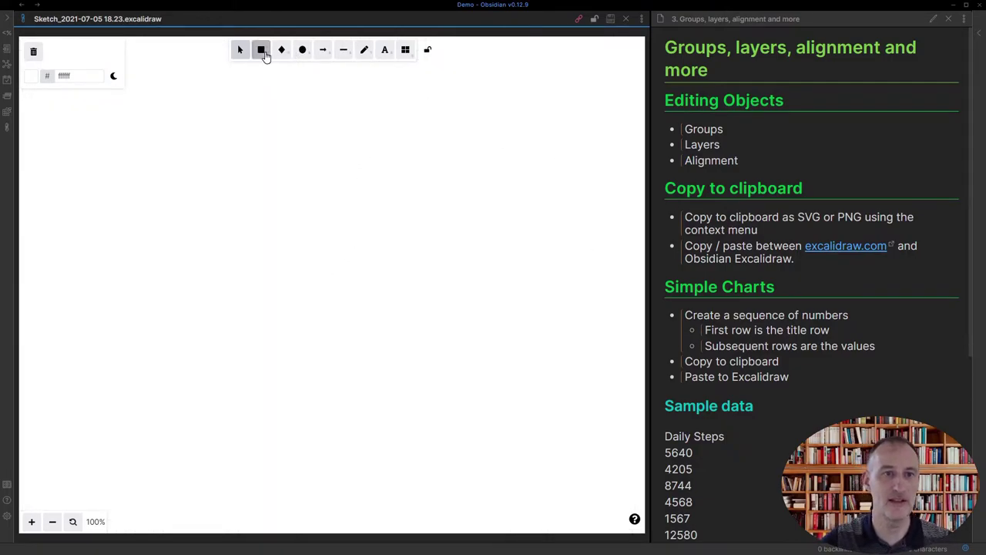
drag(211, 137, 377, 226)
click(419, 319)
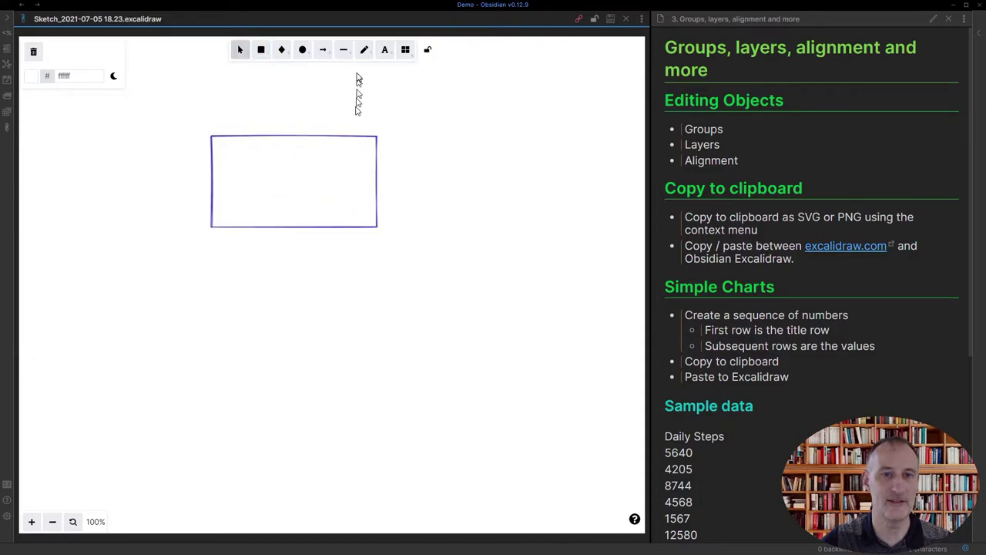
- Add the text "Box", enlarge it and place it centrally inside the rectangle
click(384, 49)
click(263, 280)
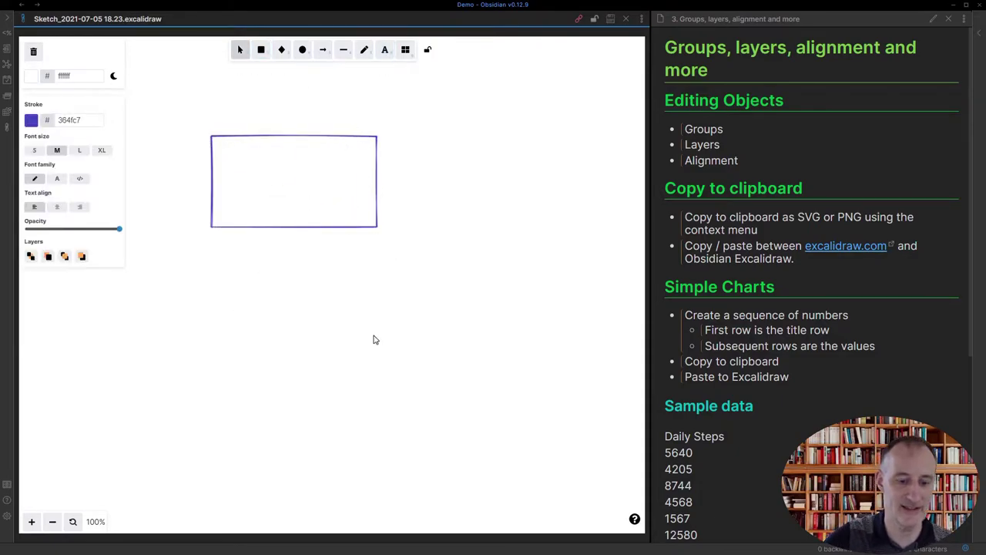
click(370, 332)
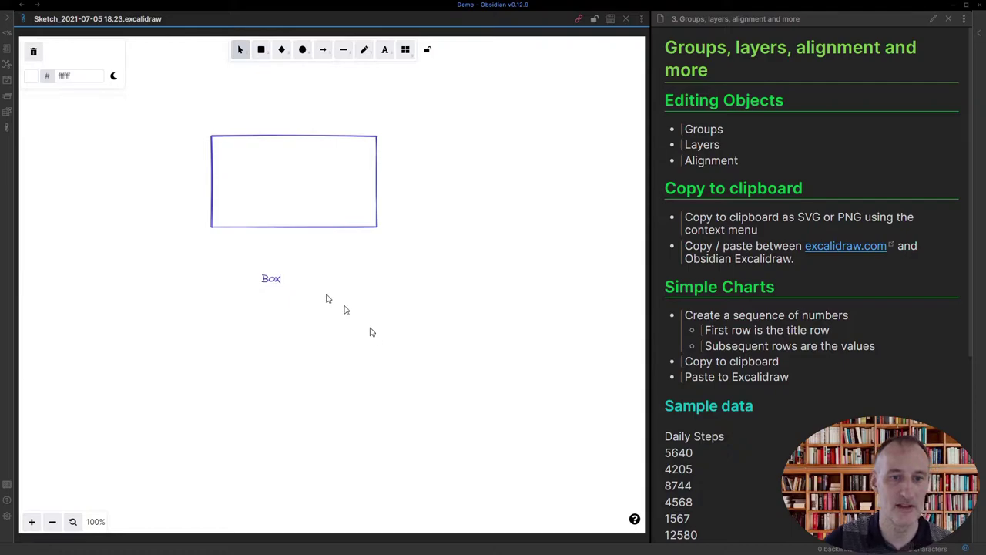
click(276, 276)
drag(285, 269, 328, 198)
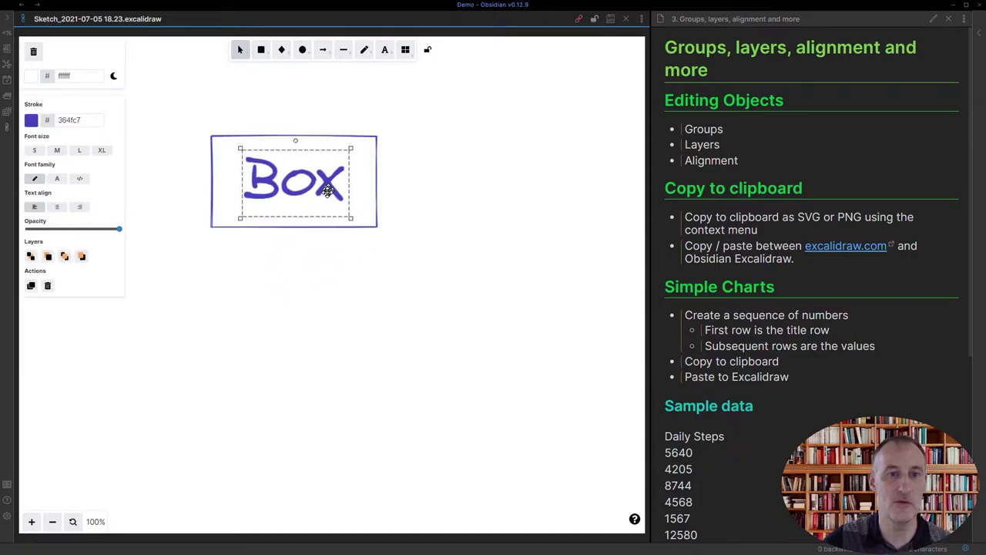
- Group the rectangle with its "Box" text and move the group slightly
click(345, 241)
mouse_move(370, 229)
mouse_down()
mouse_move(372, 277)
mouse_move(377, 229)
mouse_up()
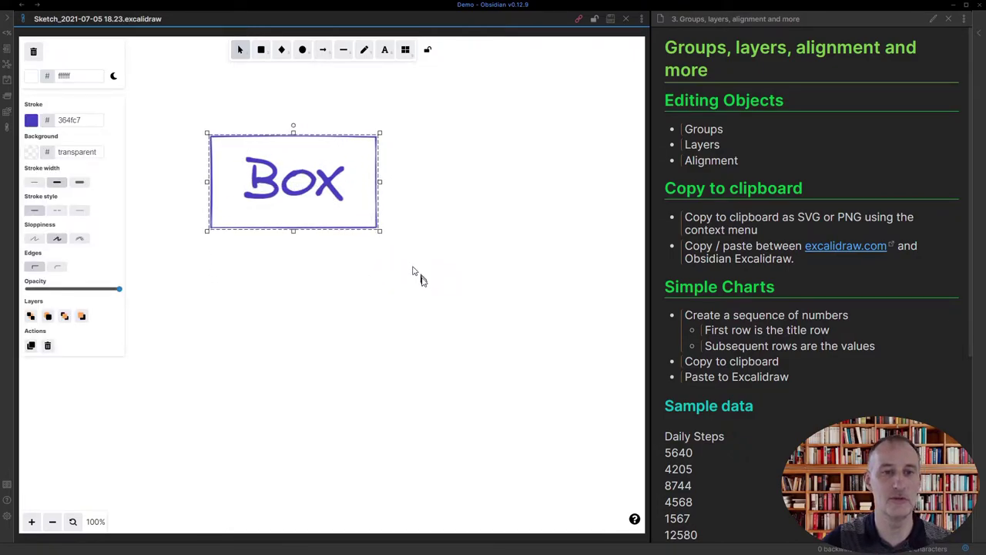
drag(462, 310, 177, 100)
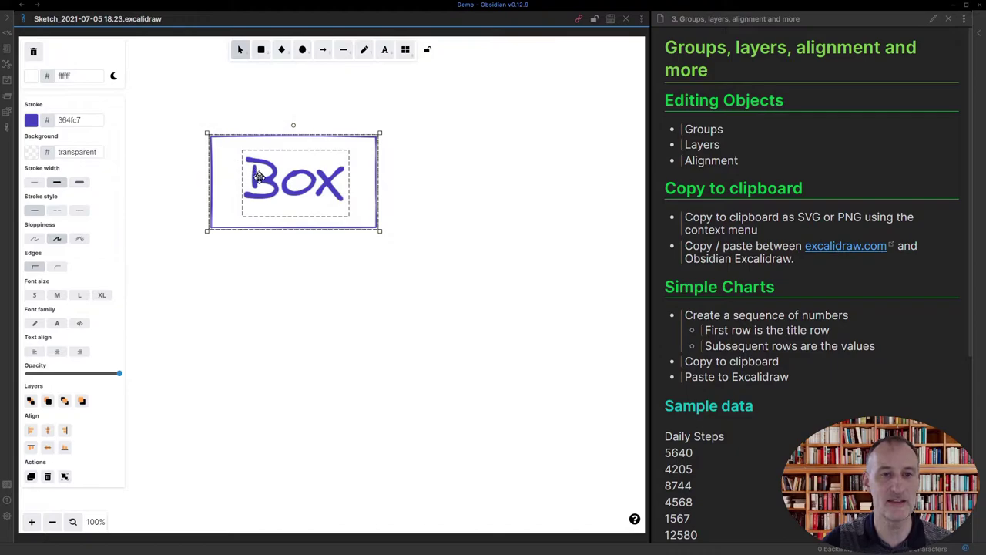
right_click(320, 136)
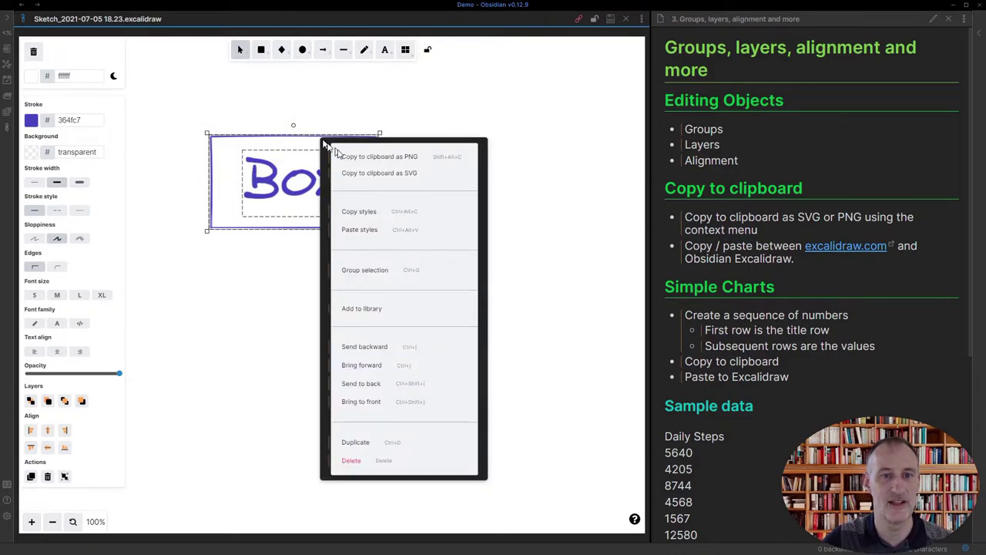
click(387, 268)
click(400, 282)
mouse_move(375, 229)
mouse_down()
mouse_move(541, 318)
mouse_move(386, 236)
mouse_up()
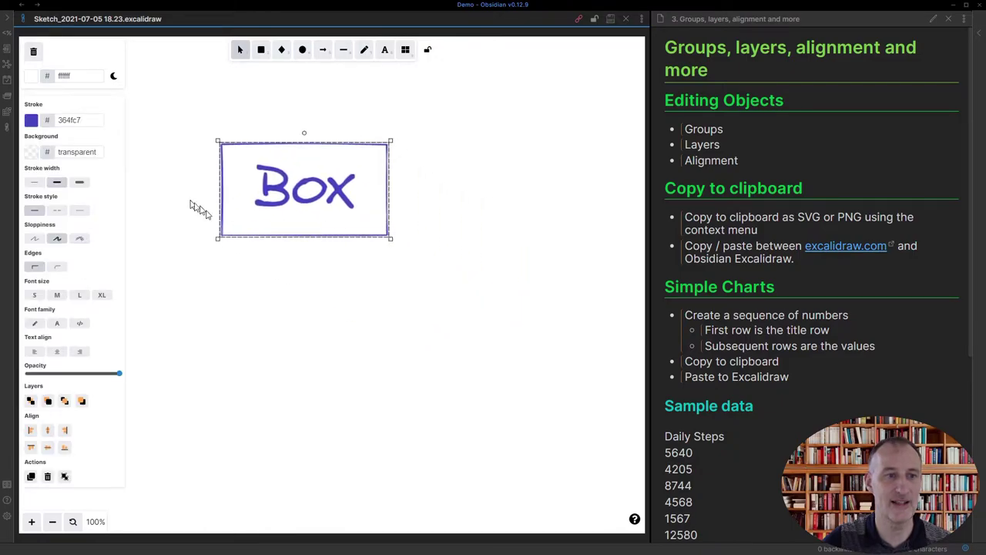
click(279, 251)
click(280, 237)
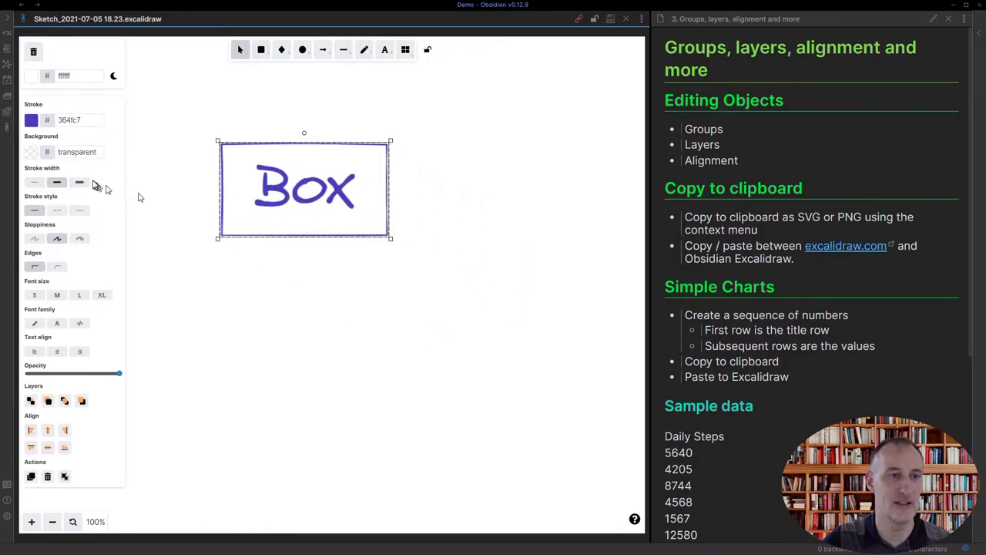
- Give the box group a light grey ced4da background with solid fill
click(31, 152)
click(50, 179)
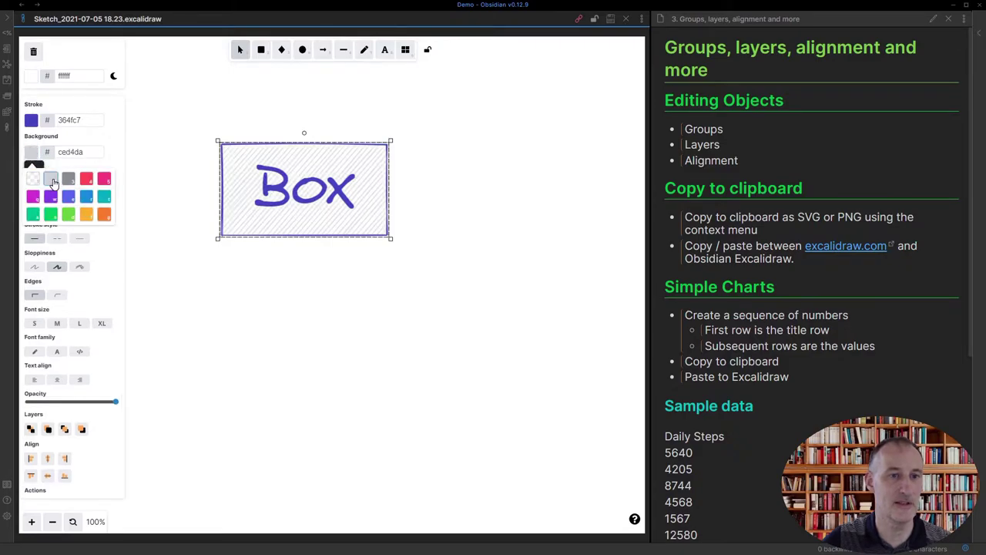
click(109, 250)
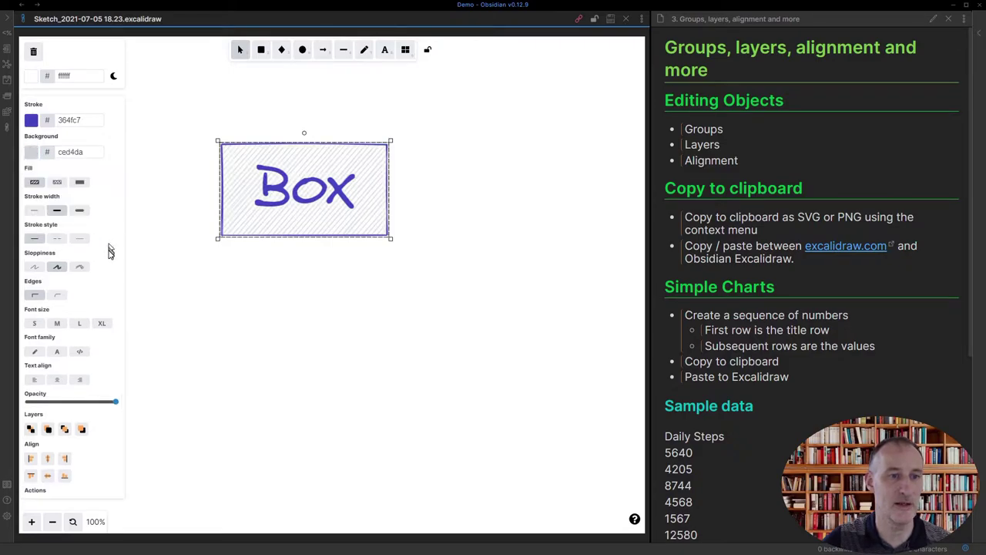
click(80, 183)
click(335, 374)
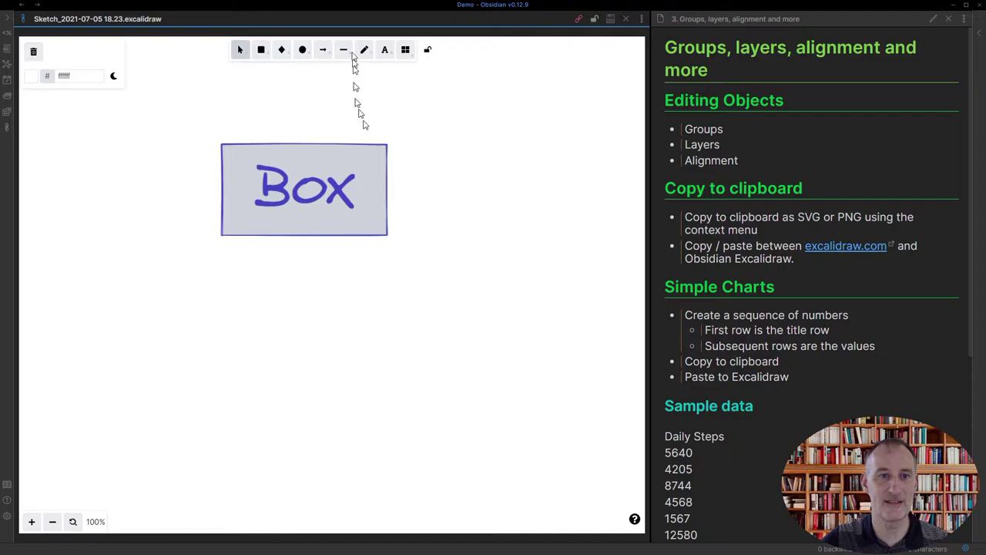
- Draw a circle beside the box's right edge and set its background to orange fab005
click(302, 50)
drag(416, 133, 502, 211)
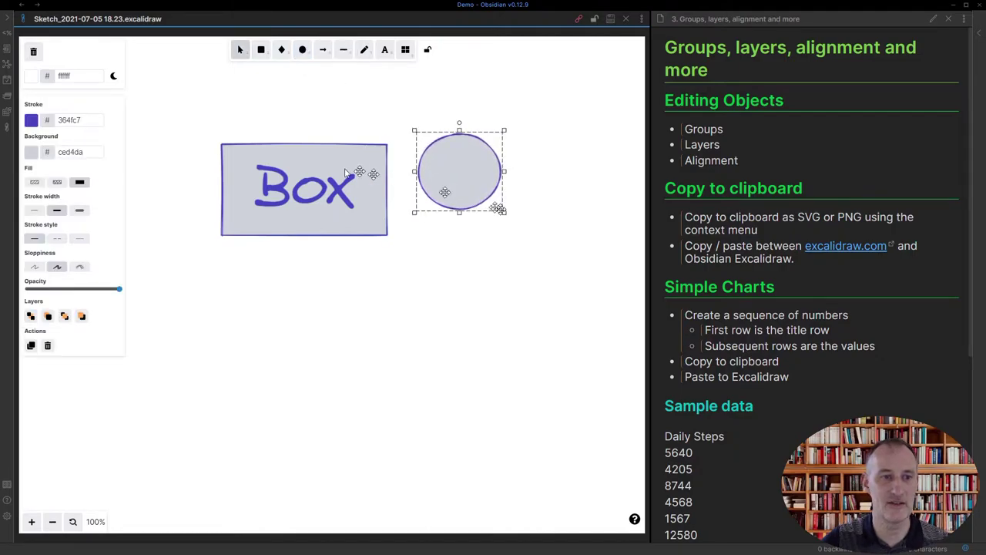
click(30, 152)
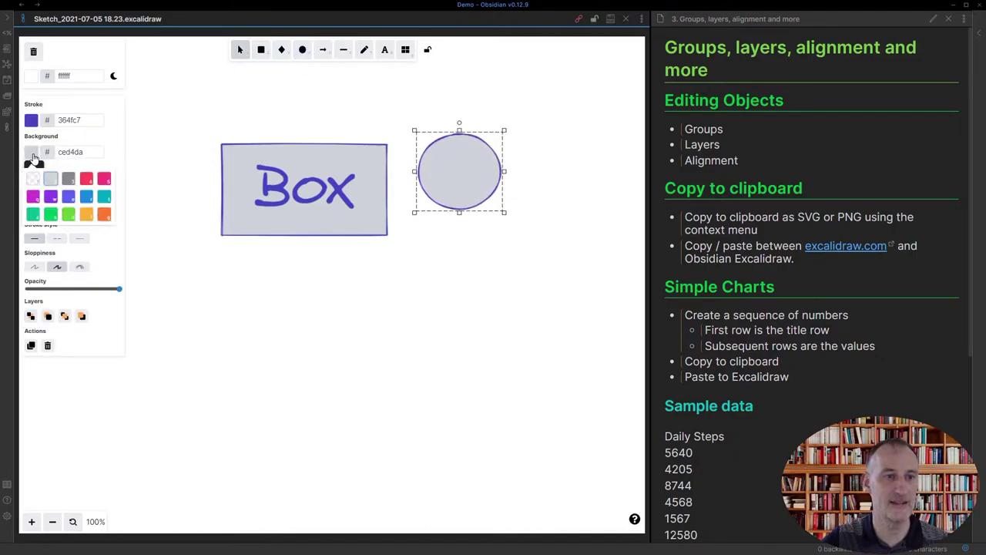
click(85, 214)
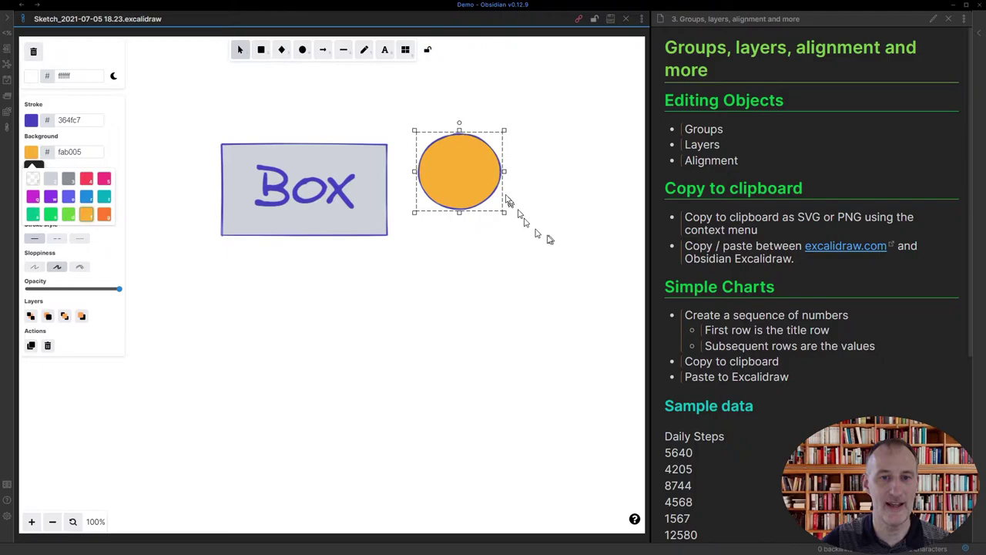
- Move the orange circle over the box's lower-left corner and send it backward behind the box
drag(495, 189, 257, 225)
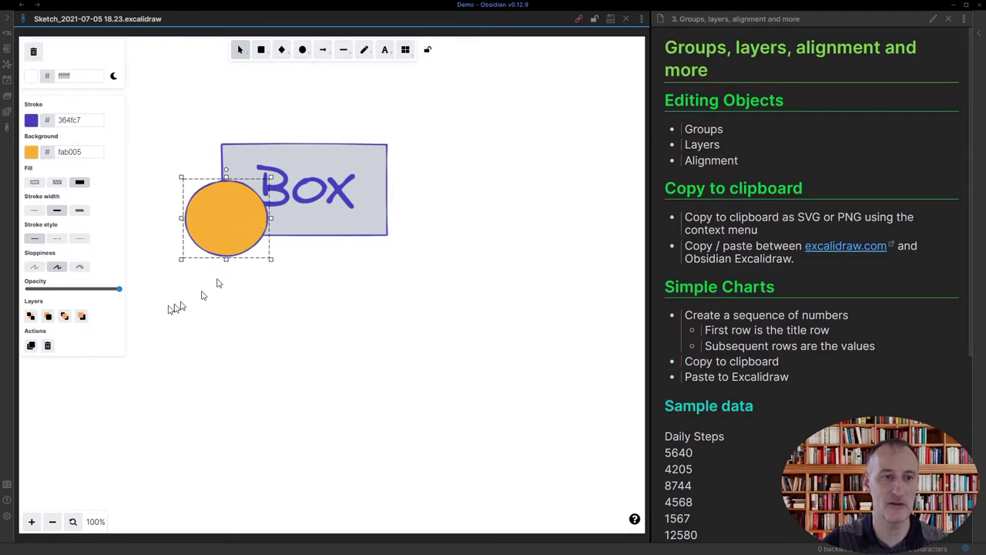
click(49, 318)
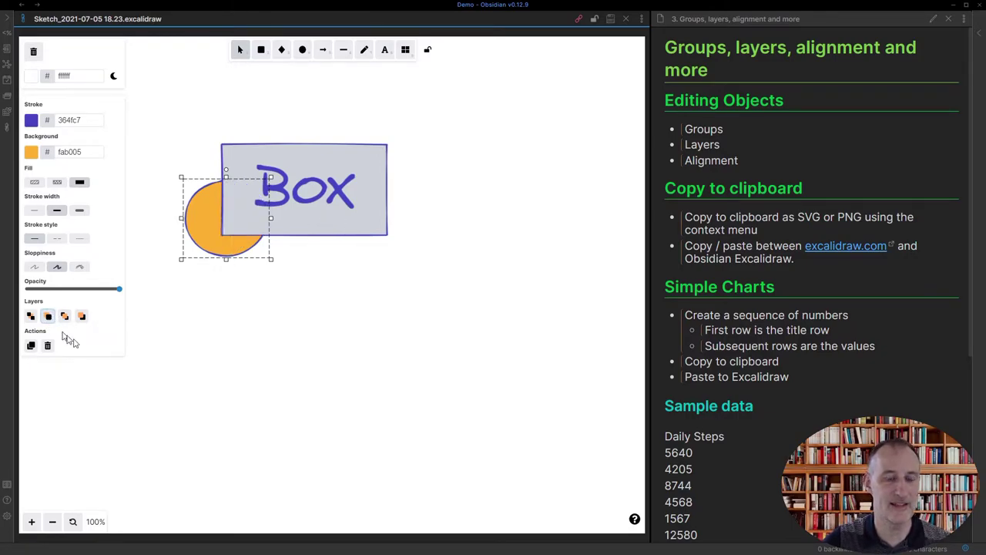
drag(209, 237, 207, 249)
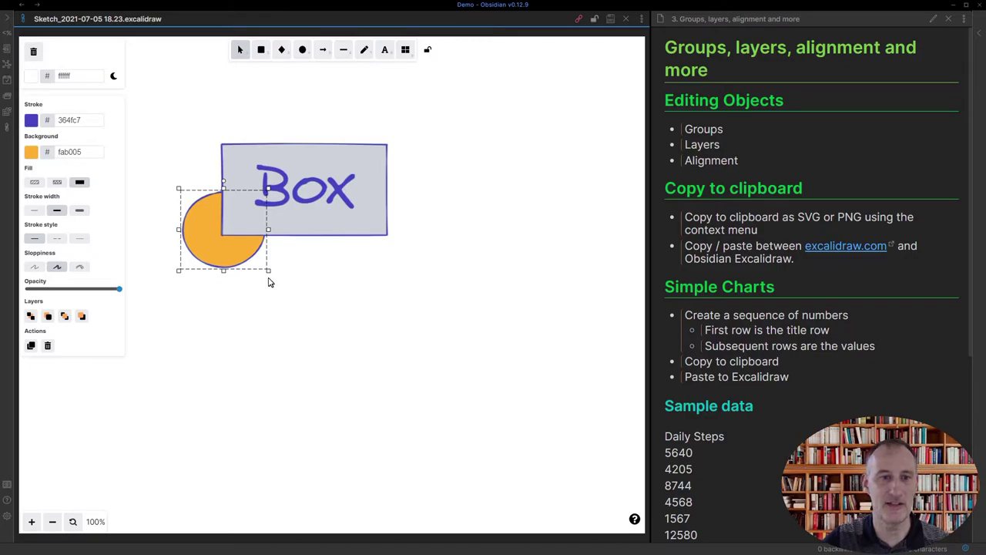
- Move the orange circle below the box and align it with the box group's left edge
drag(238, 251, 443, 354)
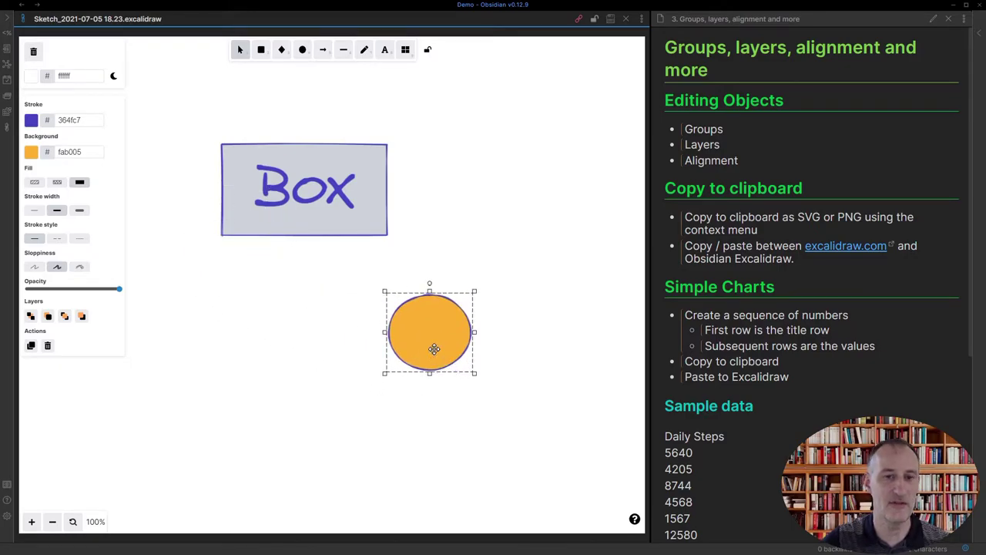
shift+click(360, 192)
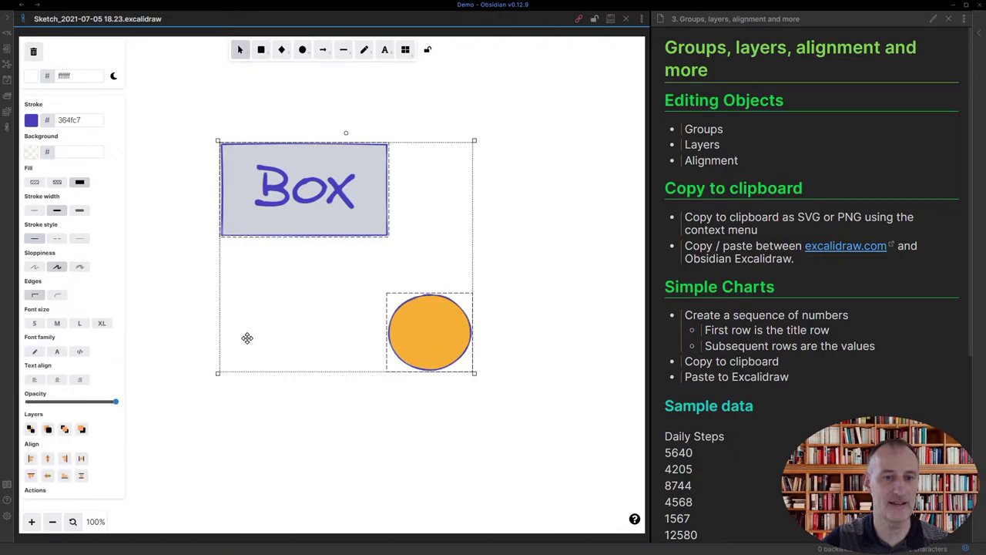
click(31, 459)
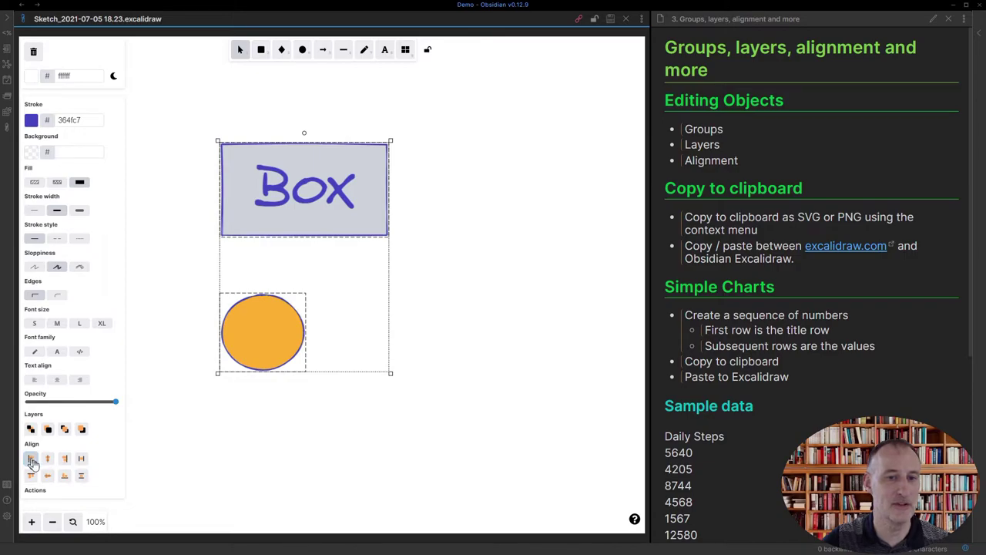
- Draw a small orange diamond below the circle
click(282, 54)
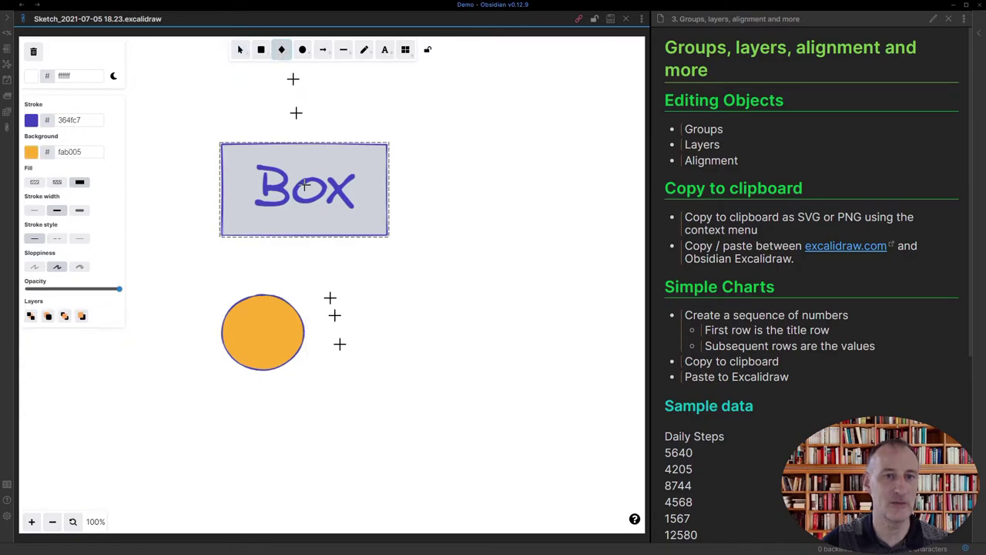
drag(273, 414, 323, 470)
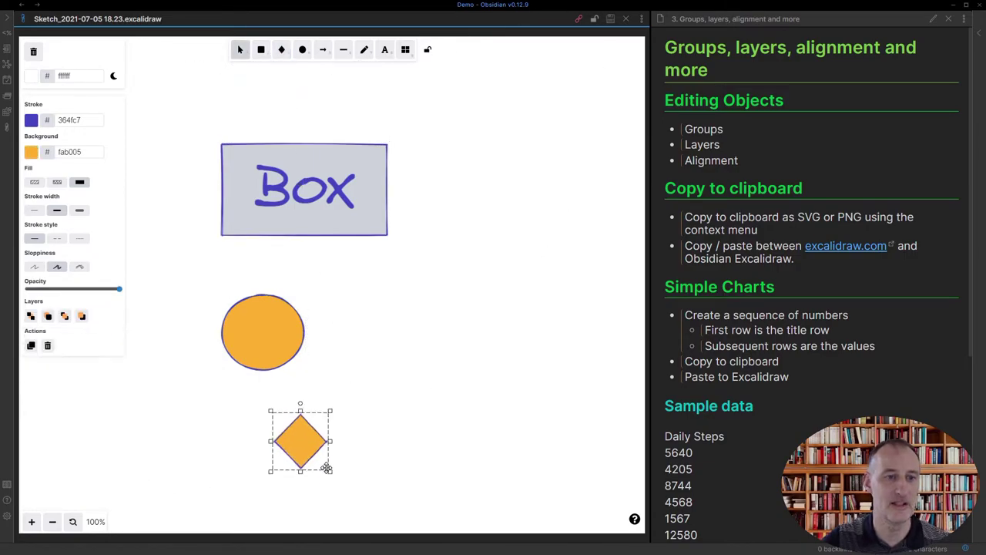
- Distribute the box group, circle and diamond evenly in the vertical direction and center them horizontally
shift+click(302, 339)
shift+click(297, 194)
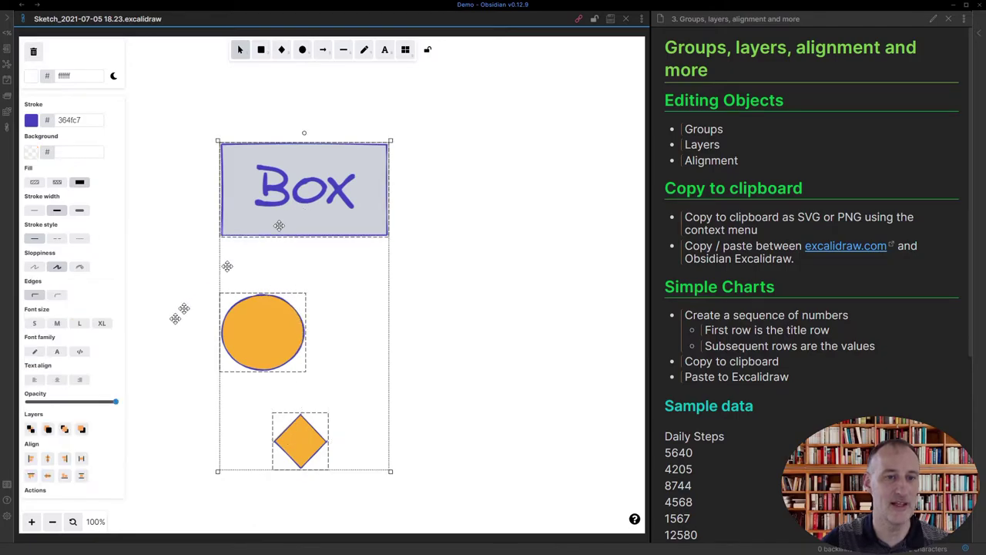
click(82, 476)
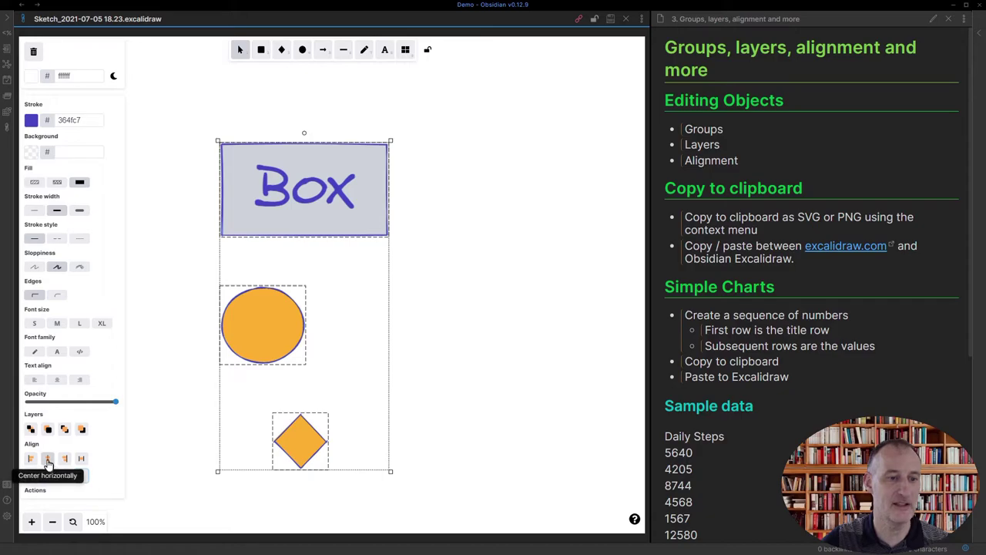
click(47, 460)
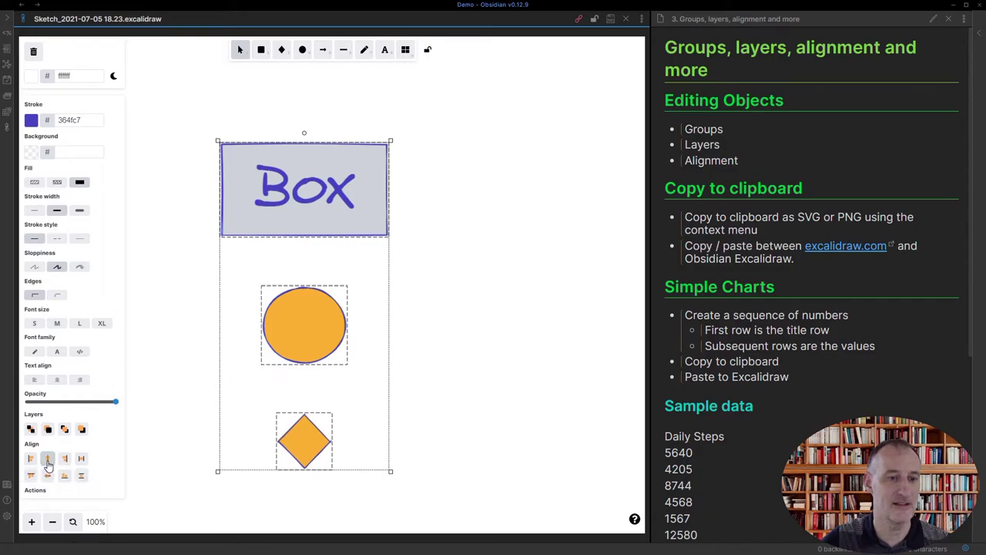
click(482, 302)
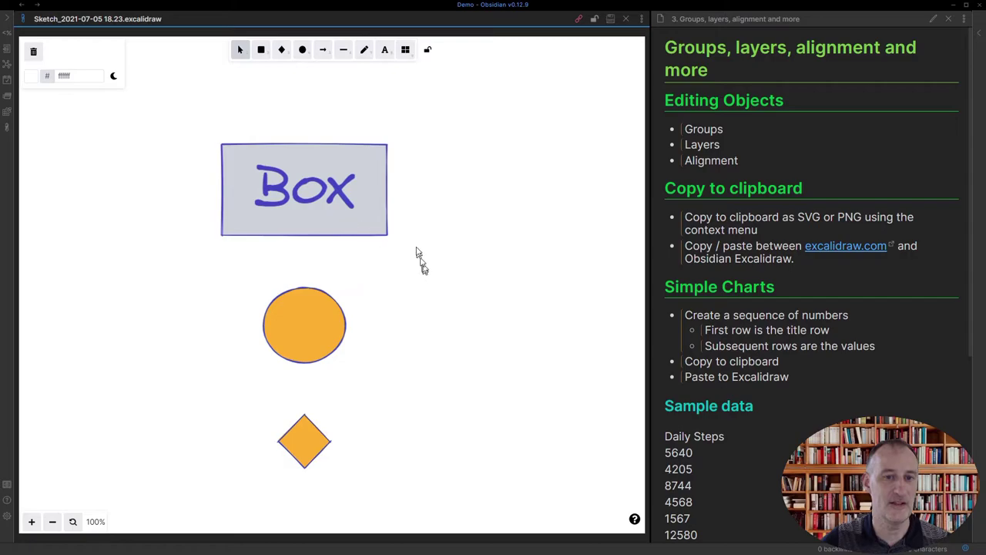
- Select the box group and the orange circle together and copy them to the clipboard as PNG
drag(202, 118, 422, 410)
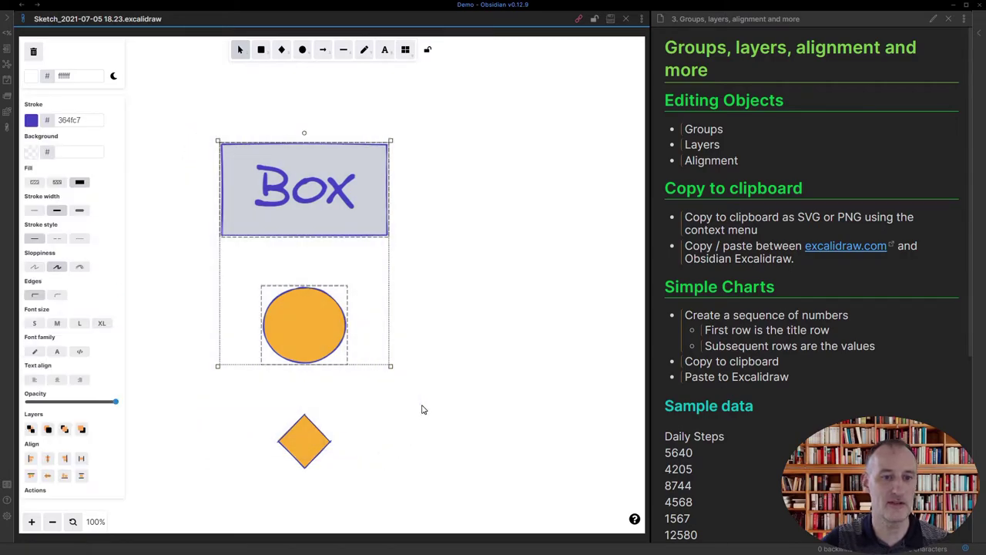
right_click(381, 235)
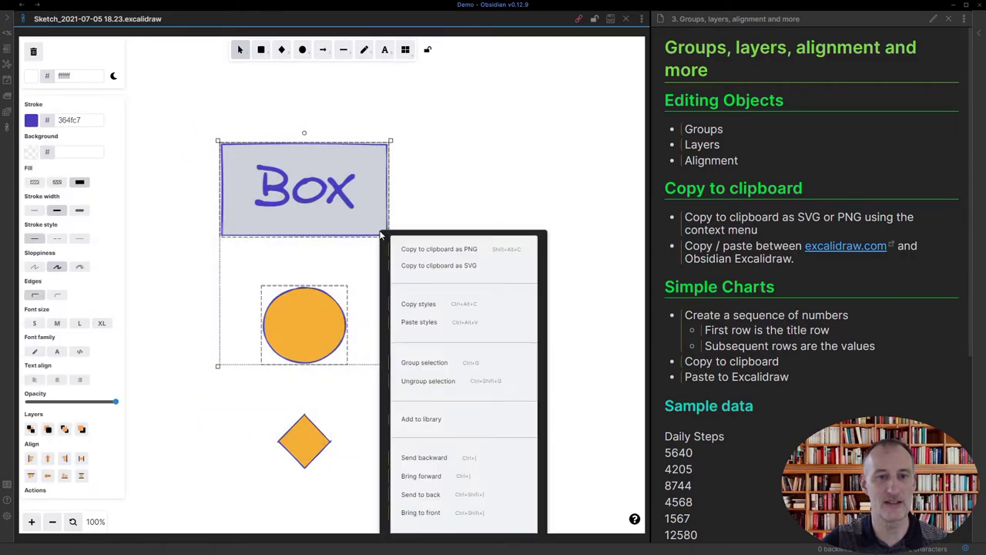
click(475, 255)
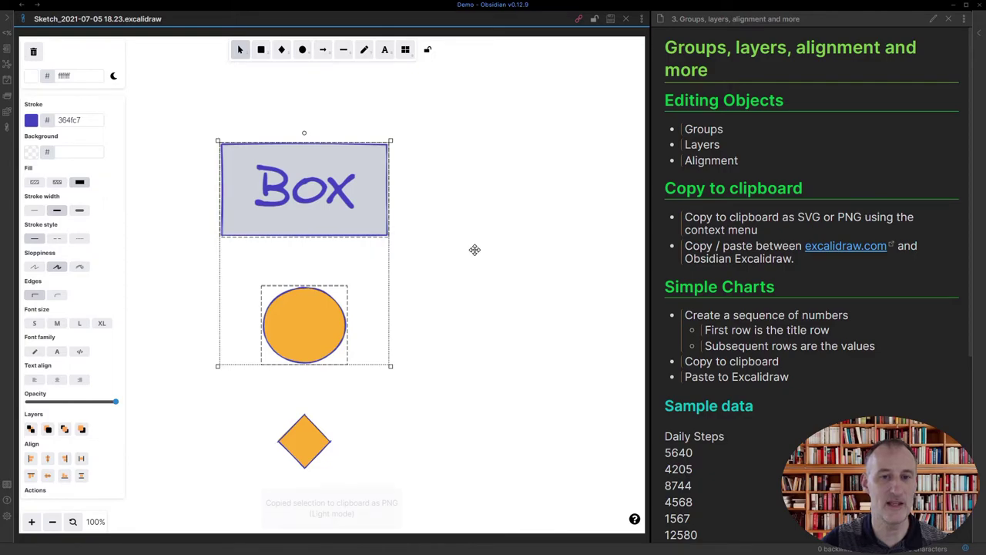
- Create a new note in the Demo vault and paste the copied PNG image into it
click(5, 21)
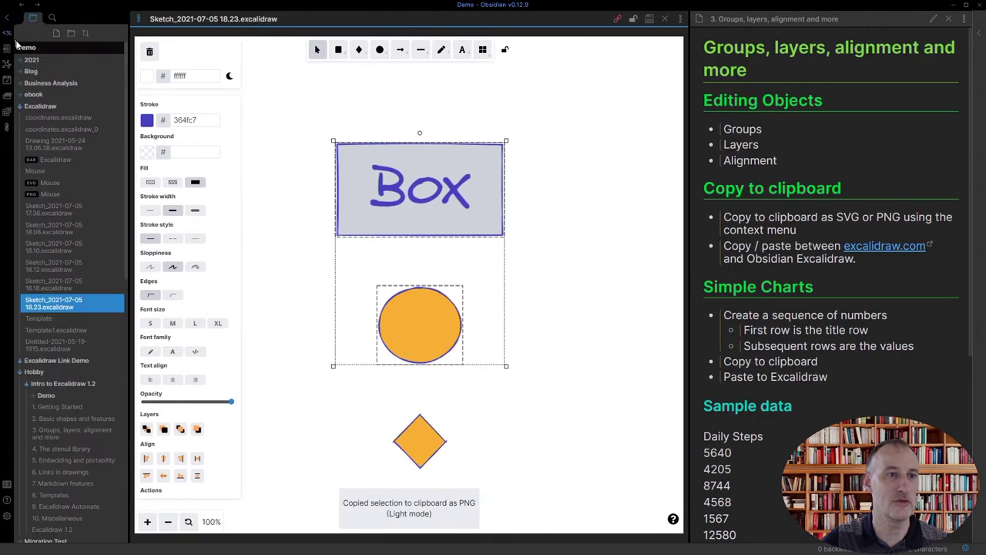
click(56, 35)
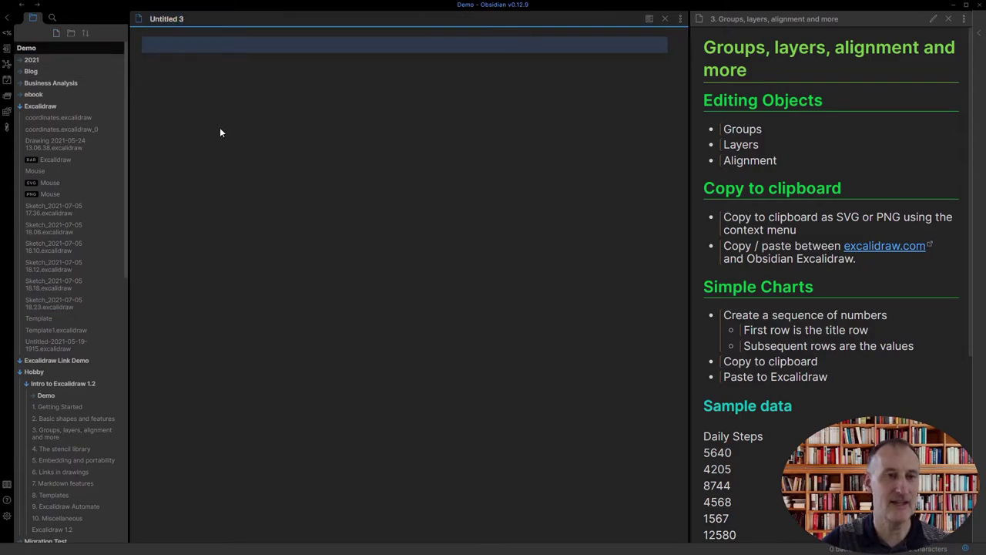
key(ctrl+v)
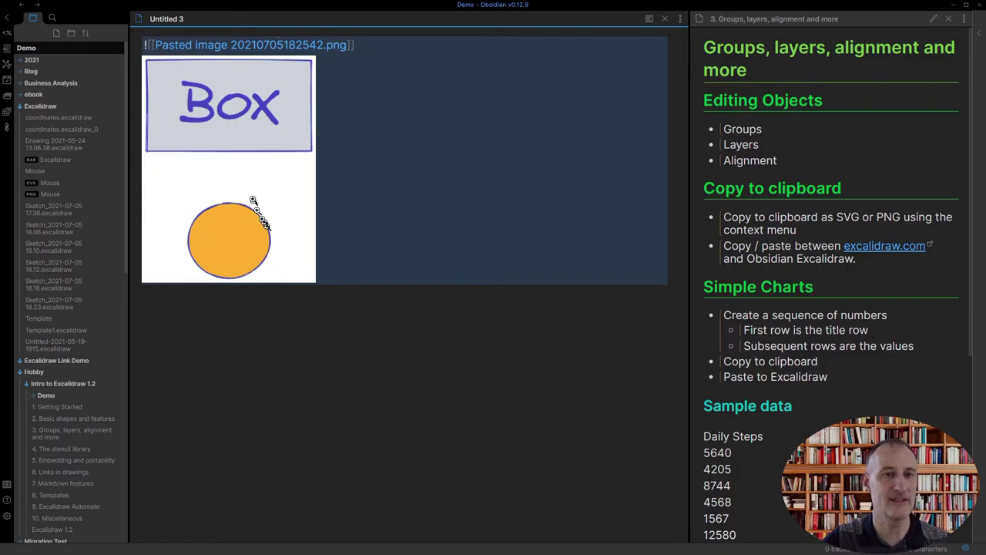
- Copy the box group, circle and diamond from the sketch and paste them into the excalidraw.com canvas in Microsoft Edge
click(21, 10)
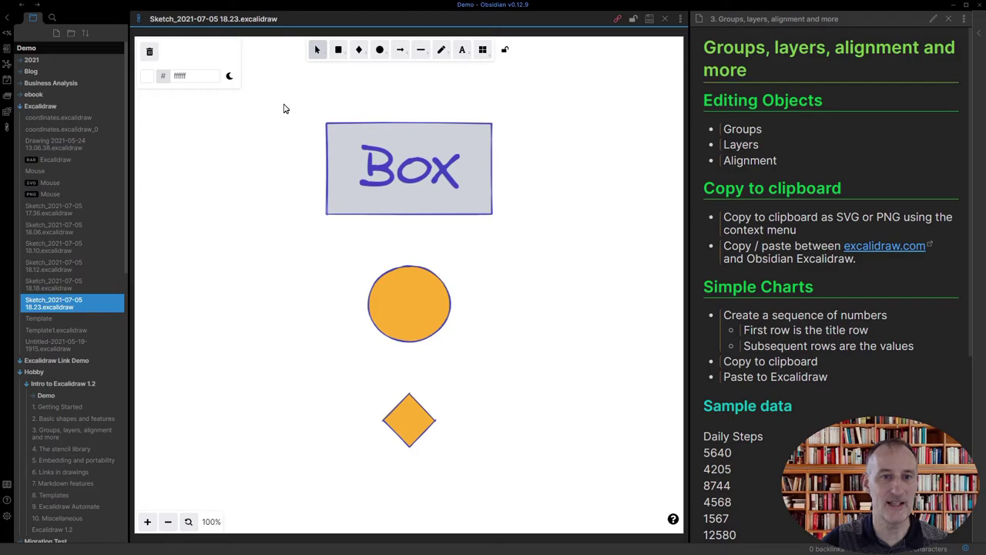
drag(283, 109, 566, 497)
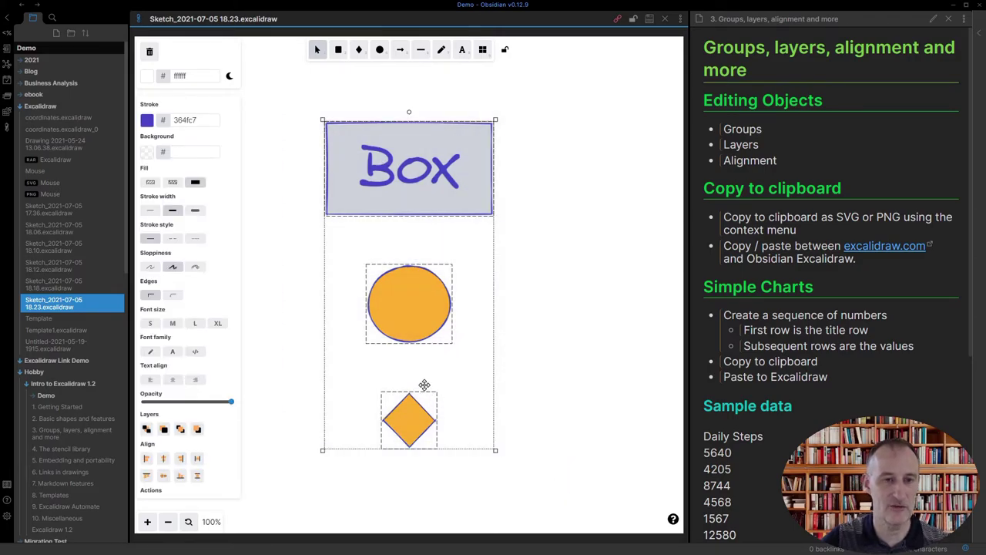
key(alt+Tab)
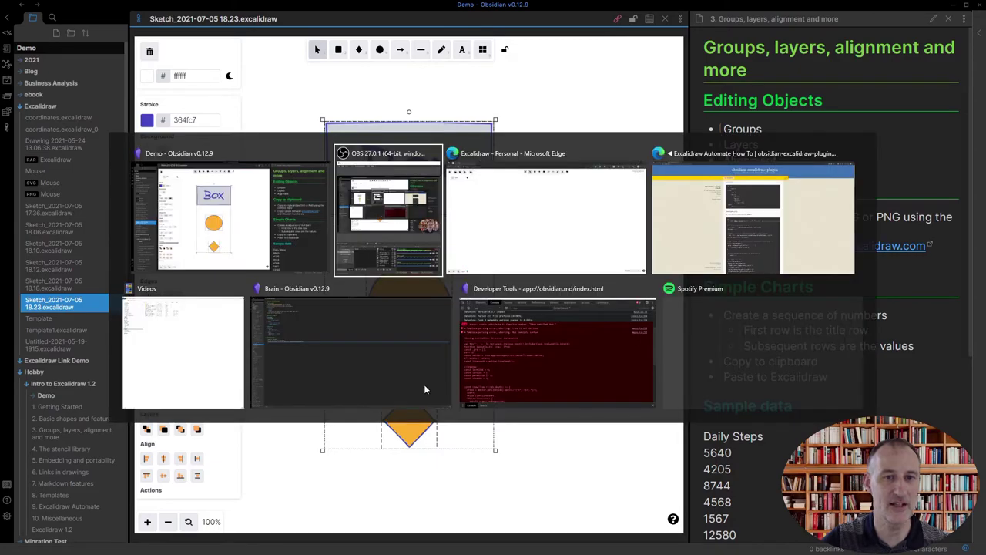
key(Tab)
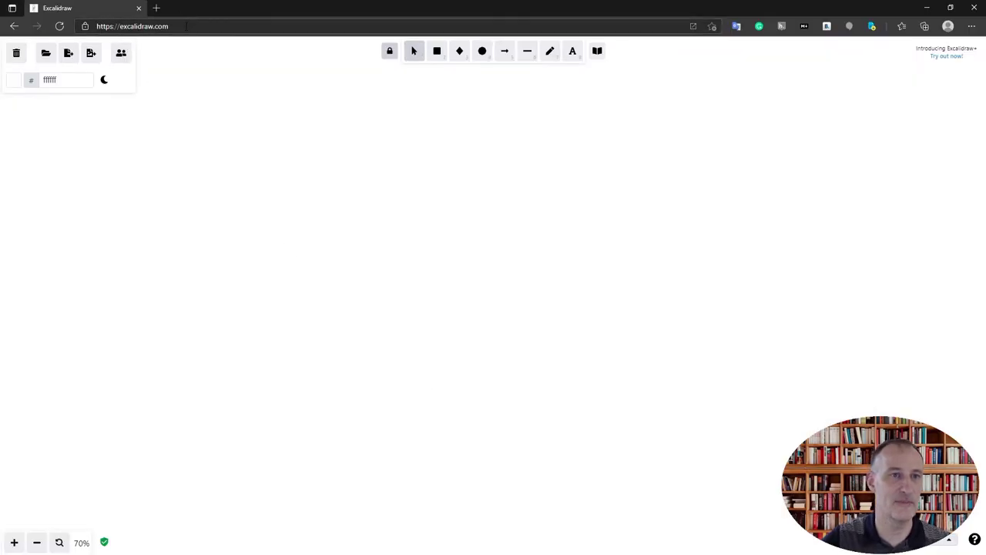
key(ctrl+v)
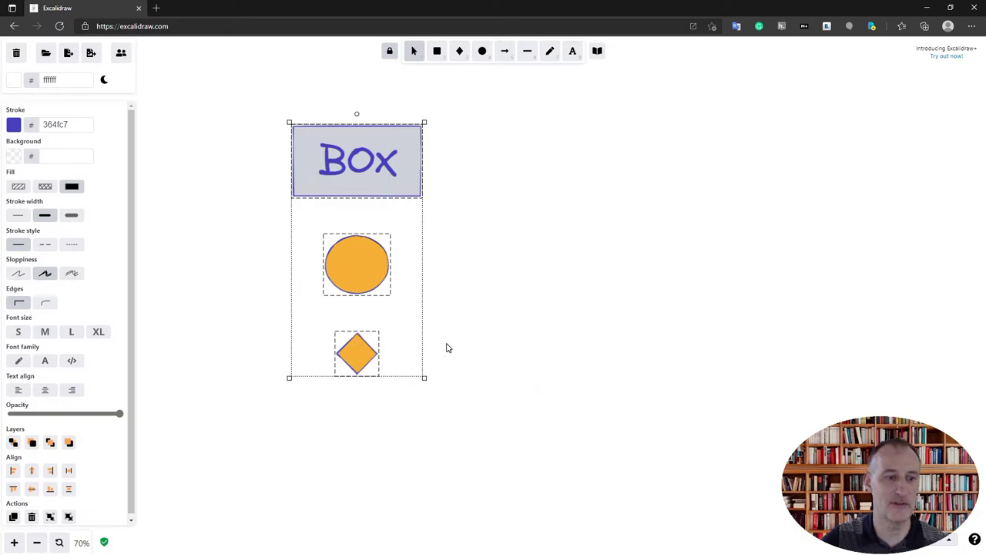
- Return to Obsidian and shift the box group, circle and diamond left to free space on the canvas
click(930, 9)
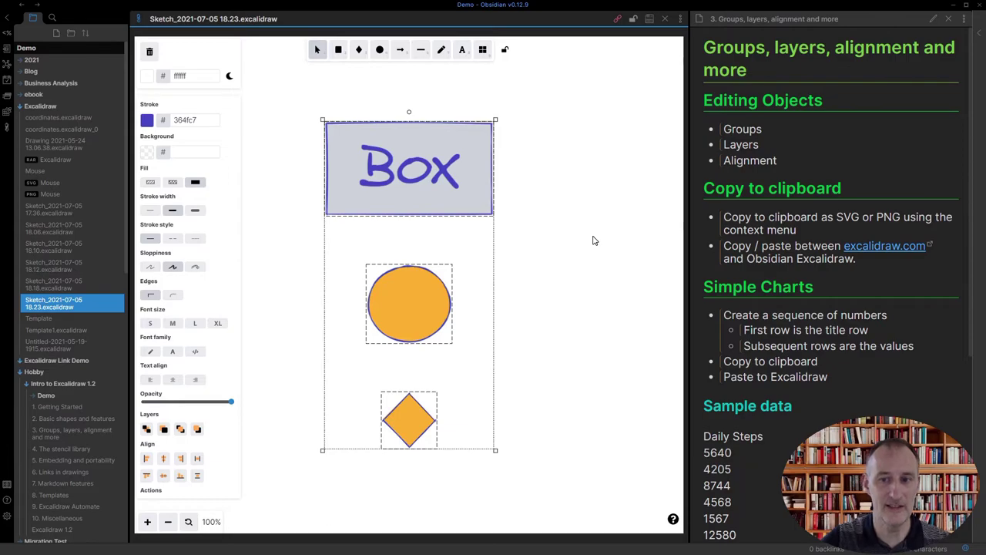
scroll(596, 250, down, 1)
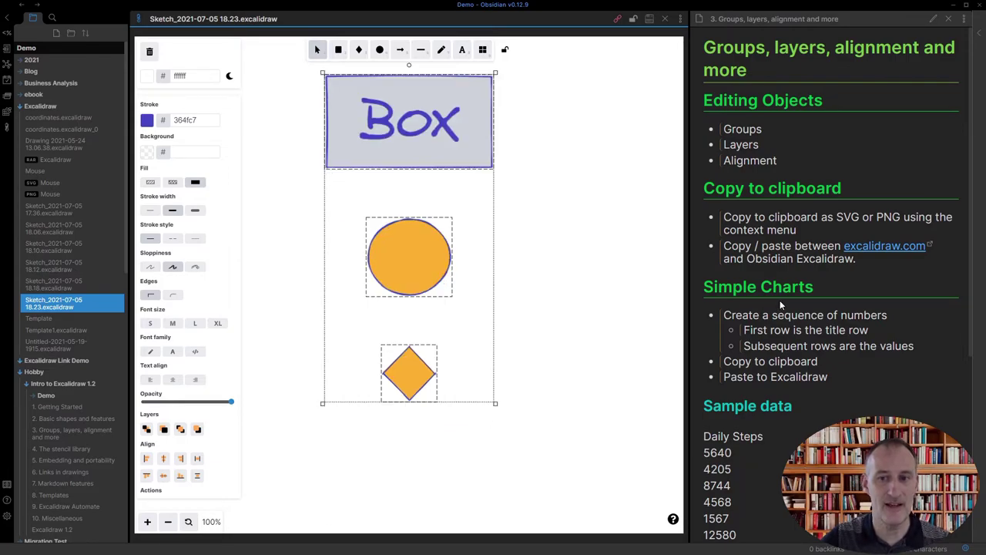
scroll(780, 308, down, 4)
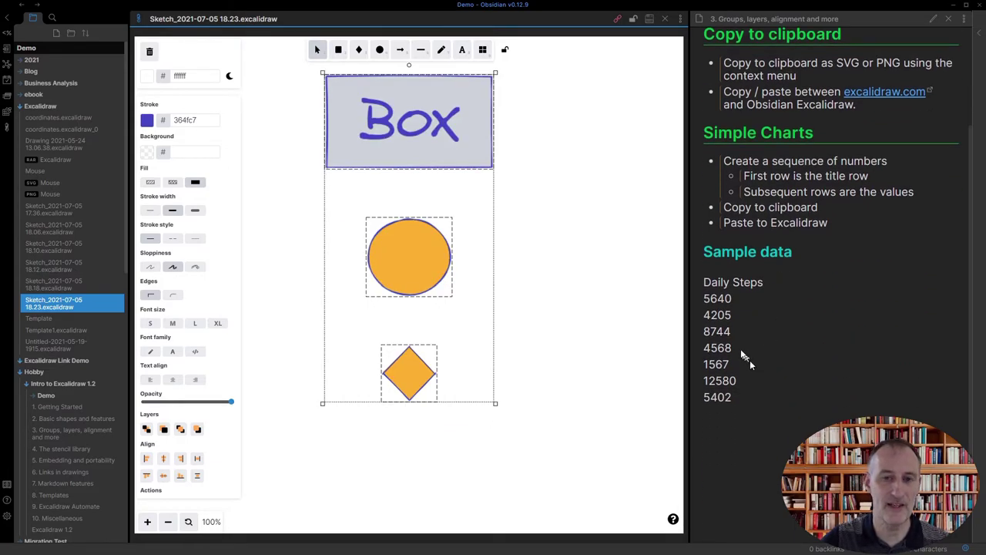
drag(477, 128, 374, 176)
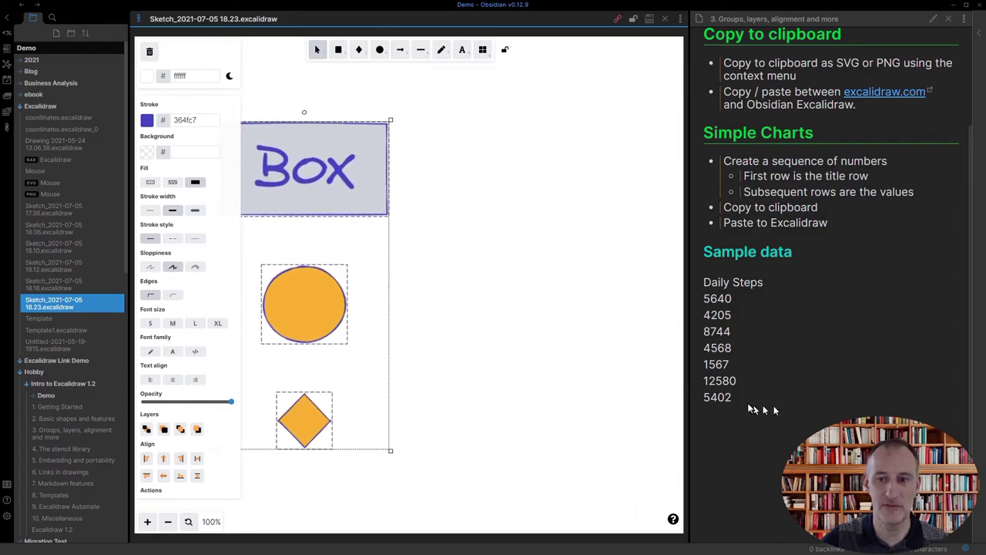
- Copy the Daily Steps sample data from the note, paste it into the drawing as a bar chart, and place it right of the box
drag(748, 404, 703, 289)
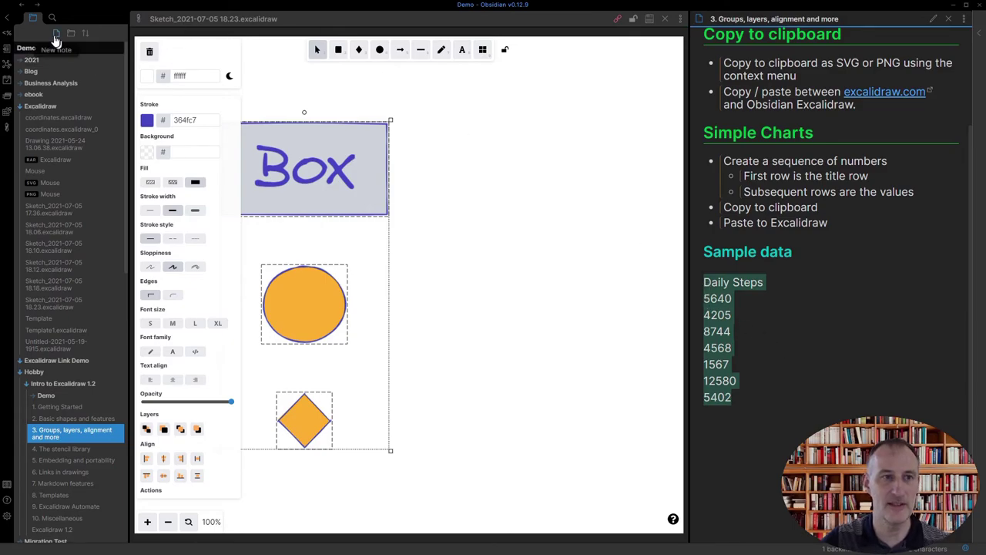
click(8, 17)
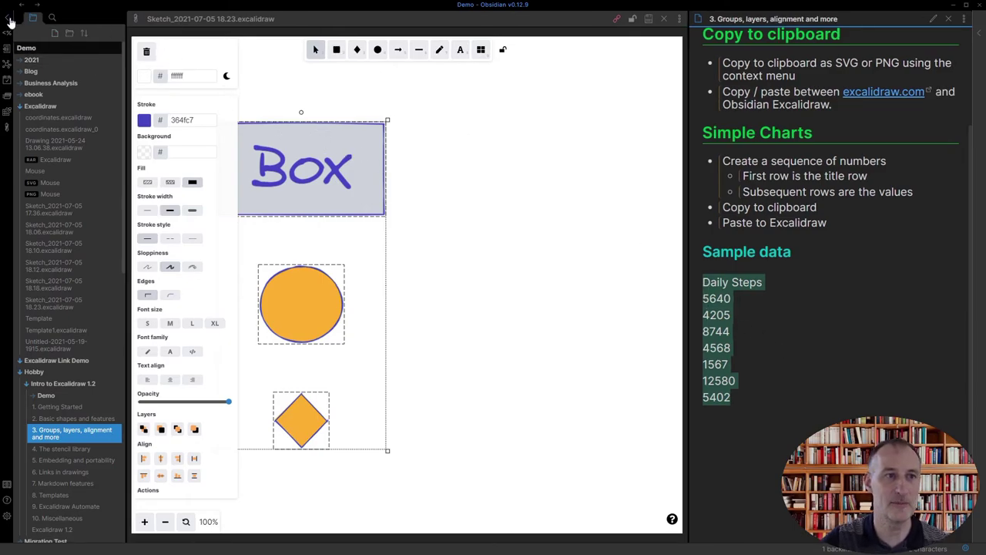
click(343, 175)
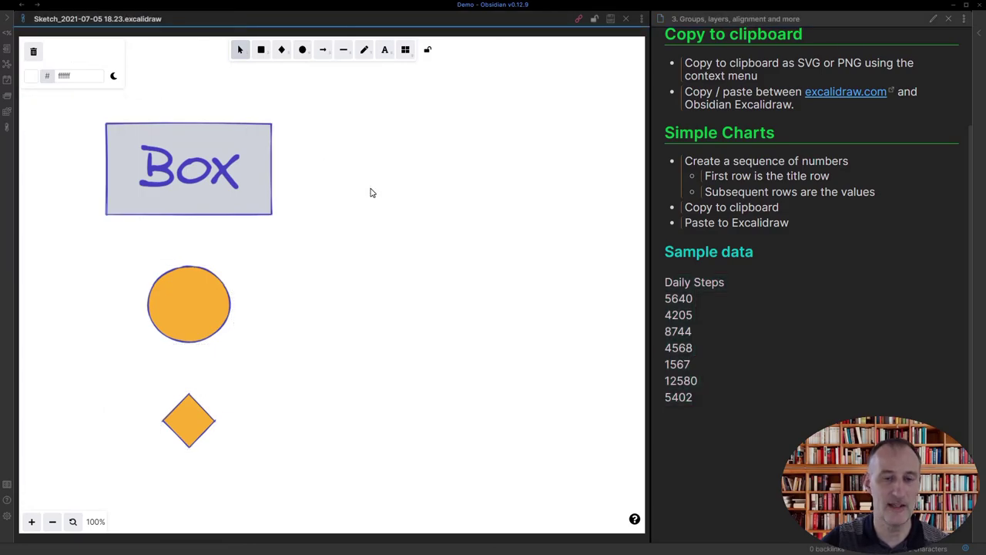
key(ctrl+v)
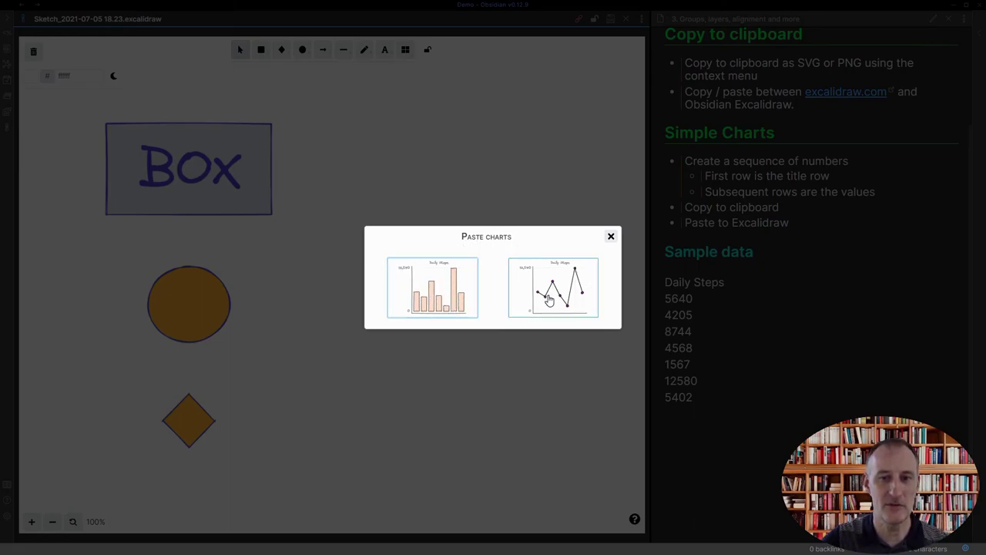
click(429, 299)
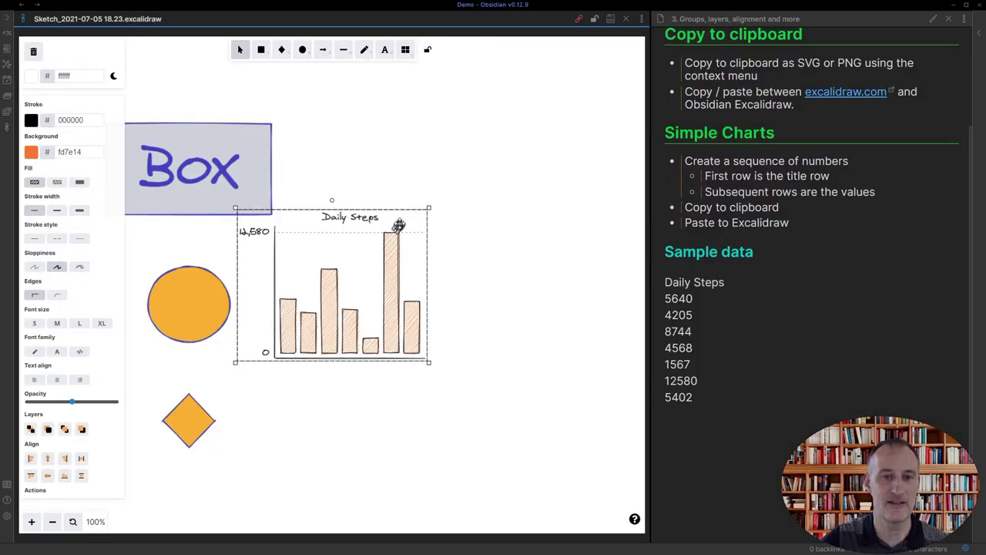
drag(393, 227, 512, 125)
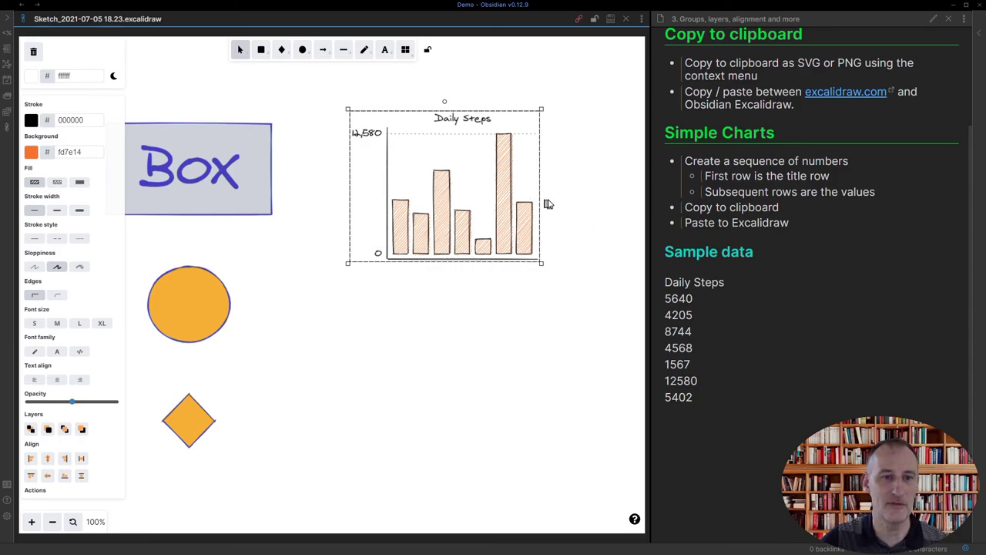
scroll(692, 214, up, 5)
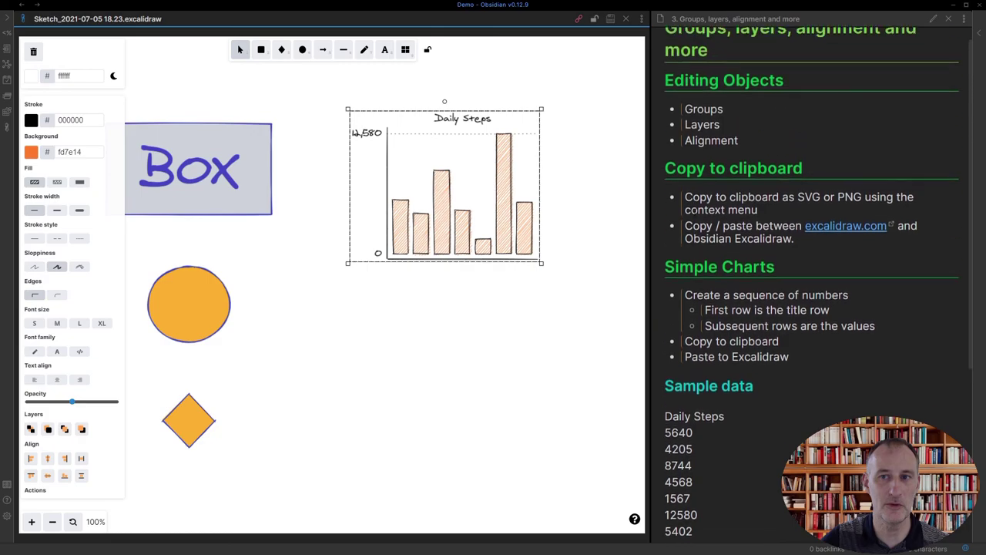